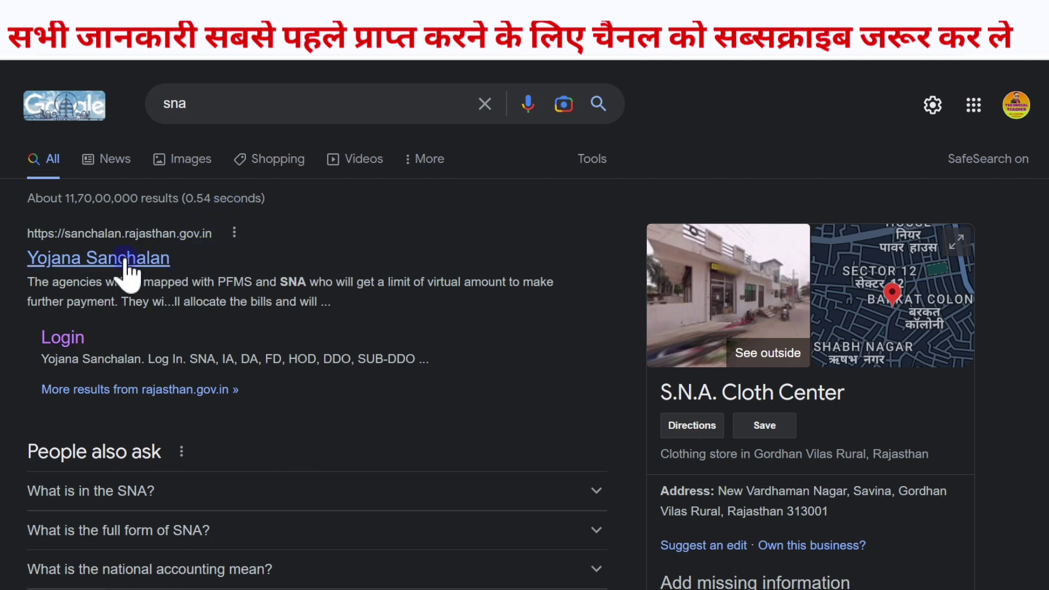
- Open the Yojana Sanchalan login page from the search results and log in with the IA role
click(113, 261)
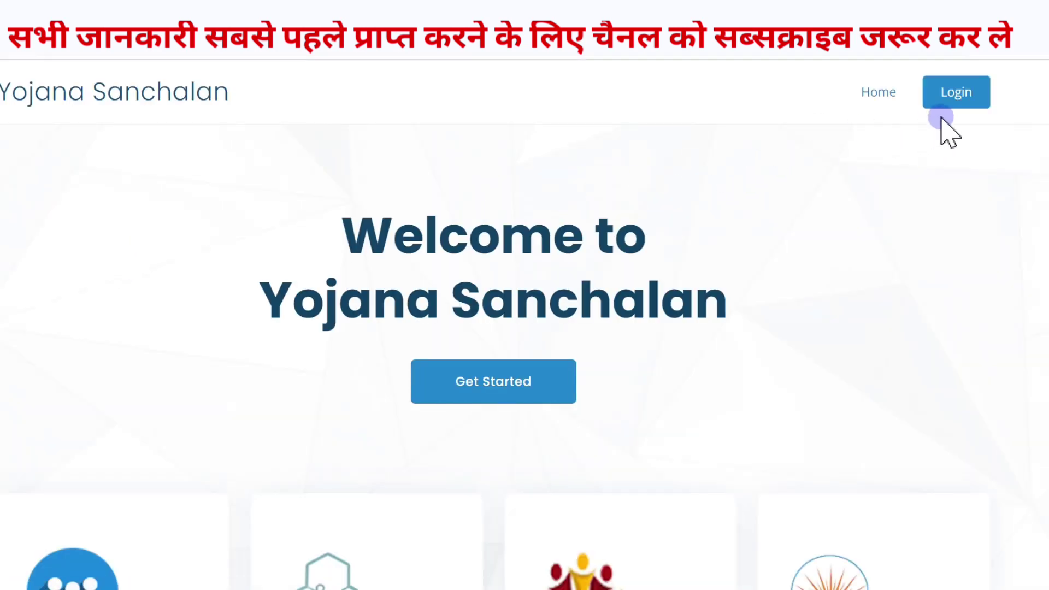
click(955, 98)
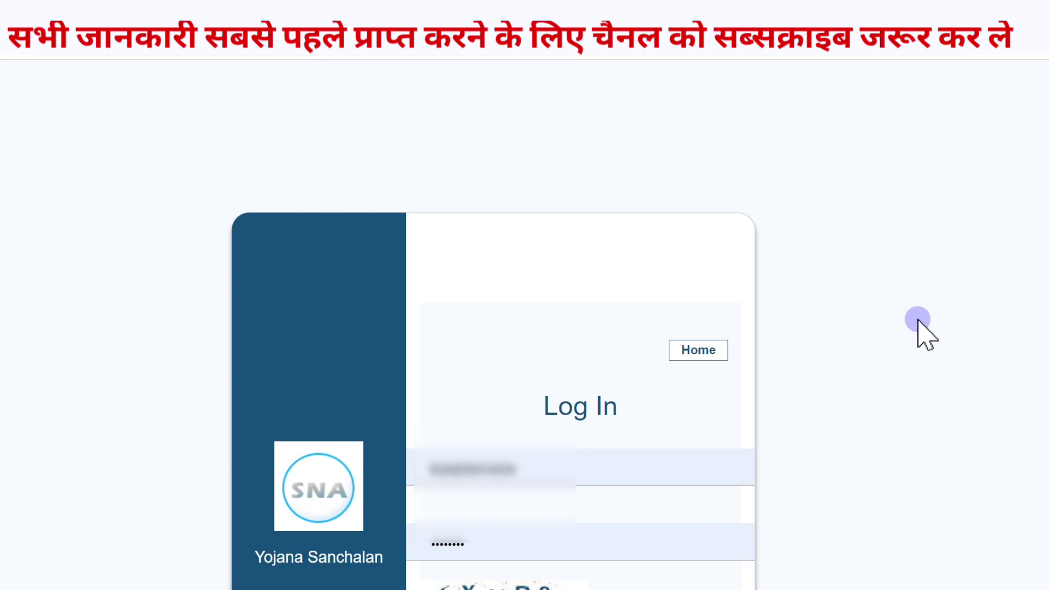
scroll(897, 331, down, 5)
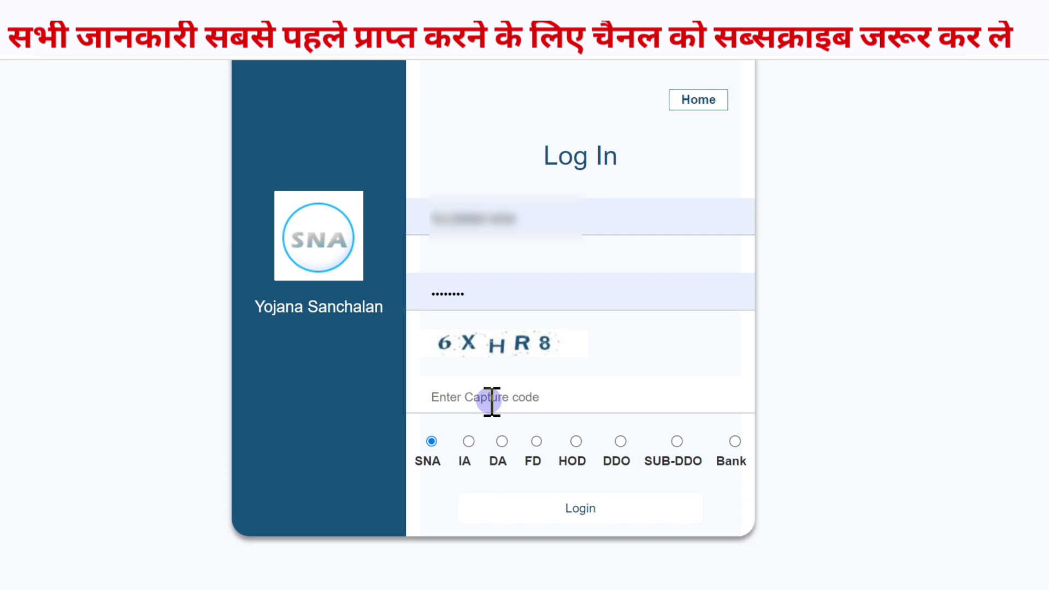
click(469, 442)
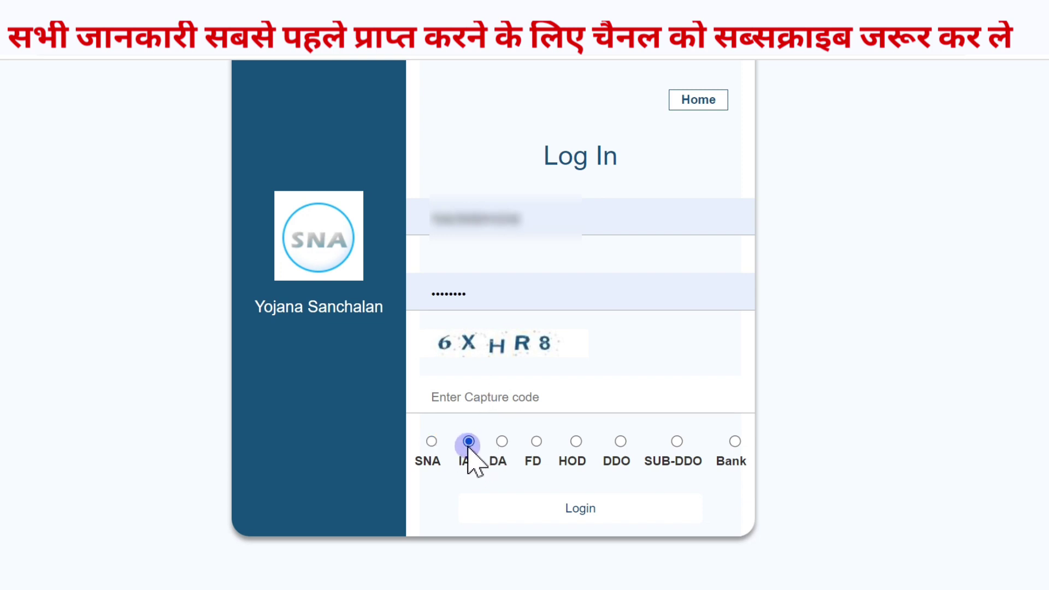
click(589, 509)
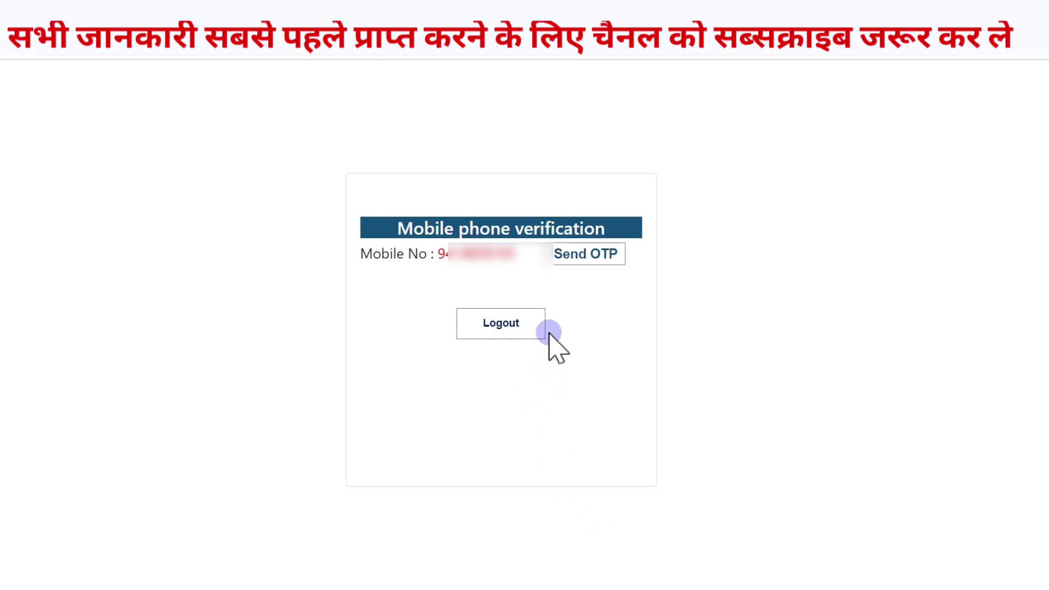
- Send the OTP to the registered mobile number and complete the mobile phone verification
click(577, 257)
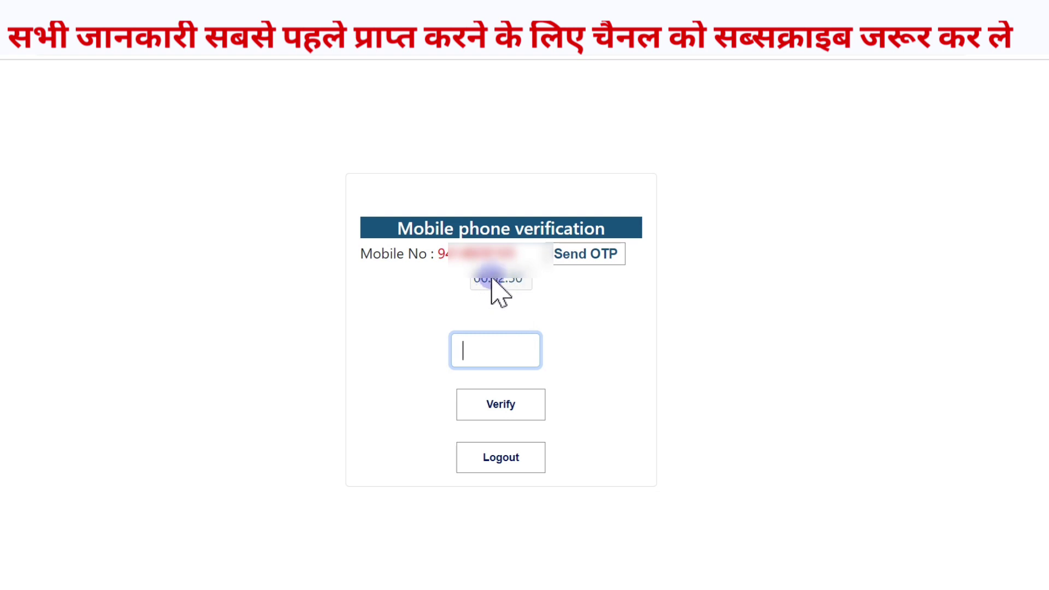
click(502, 403)
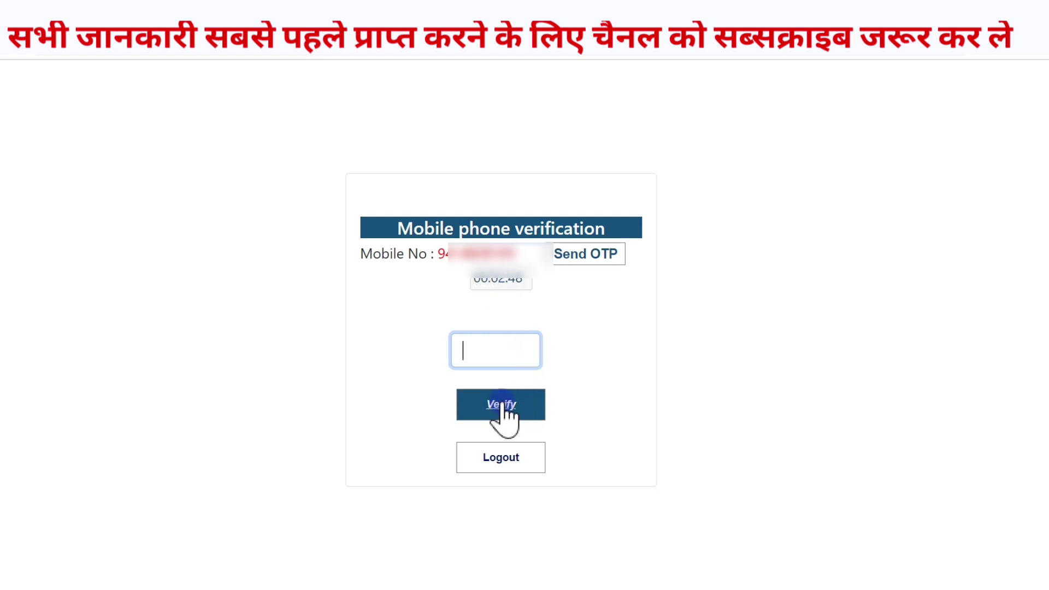
click(499, 403)
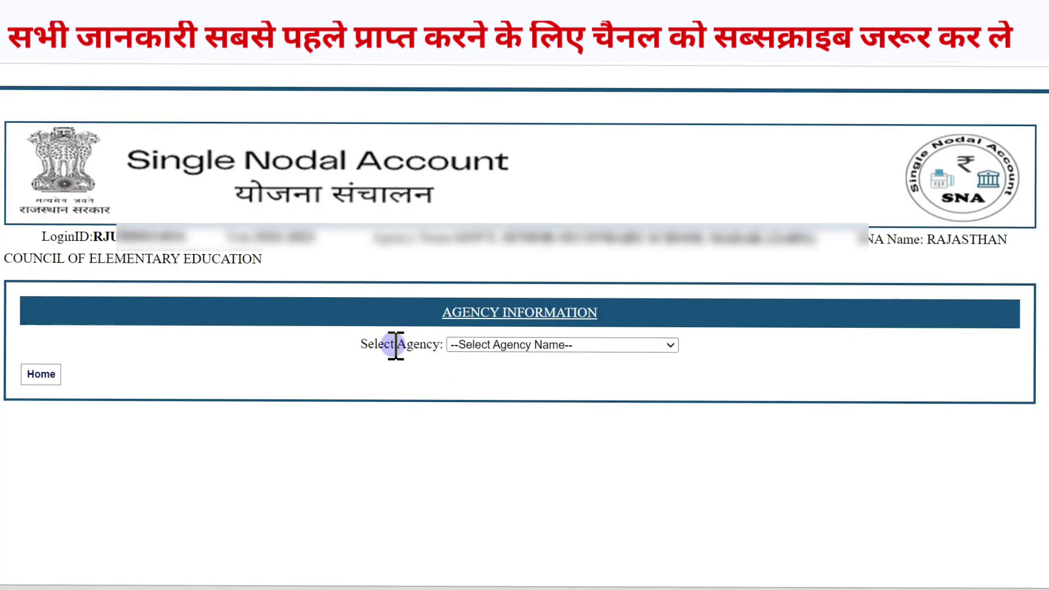
- Select the GOVT. SENIOR SECONDARY SCHOOL agency and go to its home page
click(523, 345)
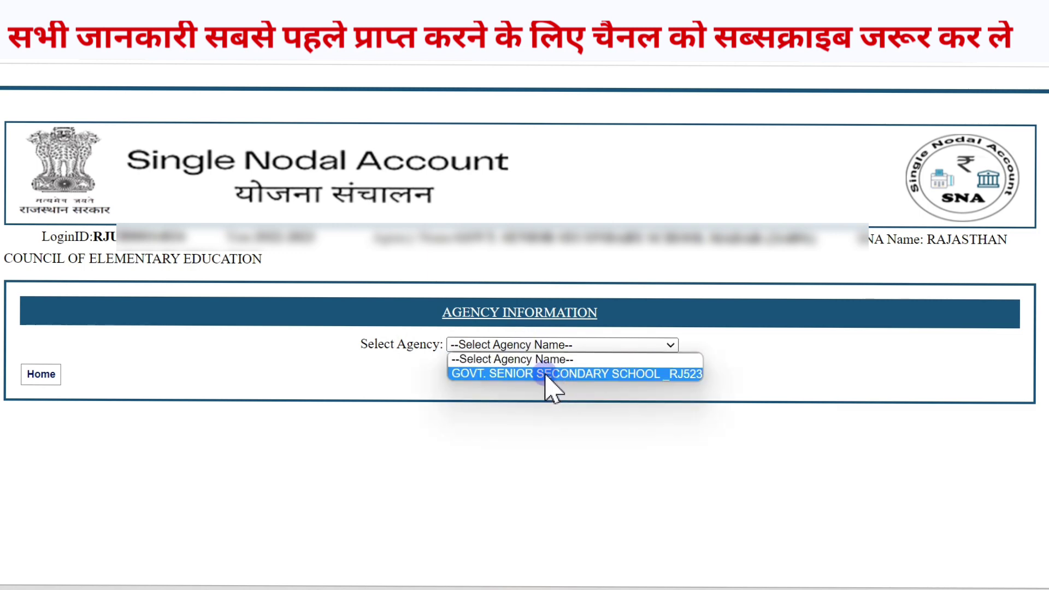
click(539, 374)
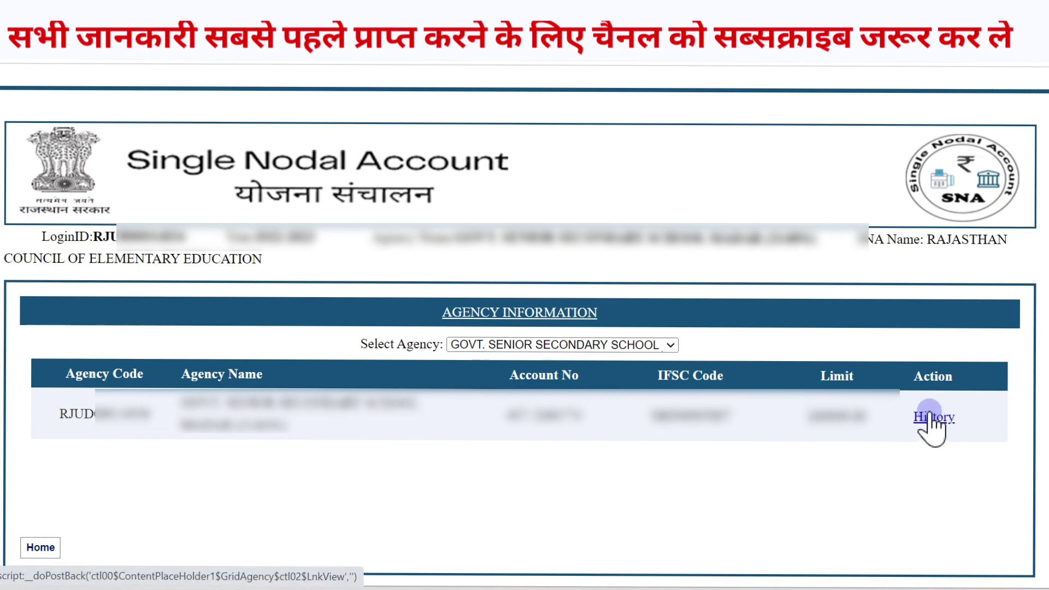
click(54, 547)
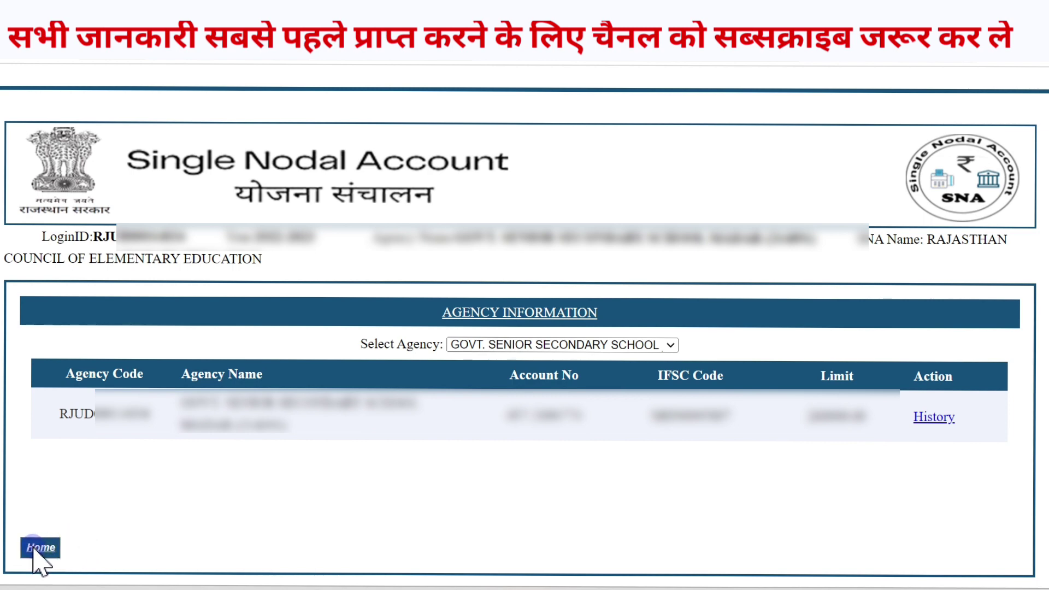
click(34, 549)
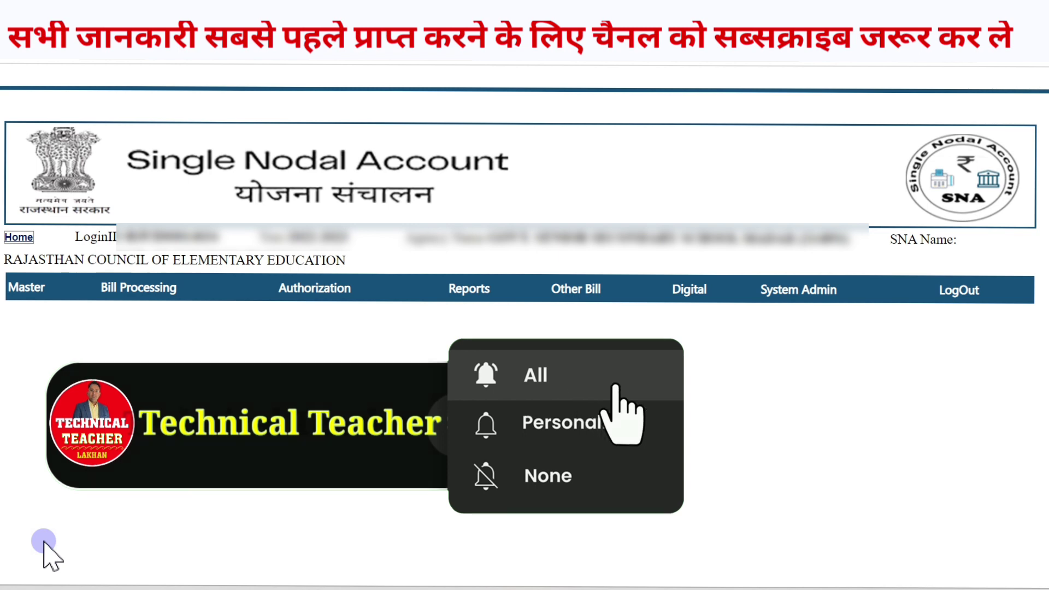
- Add a vendor group named Transport Voucher with the payment type Beneficiary
mouse_move(568, 293)
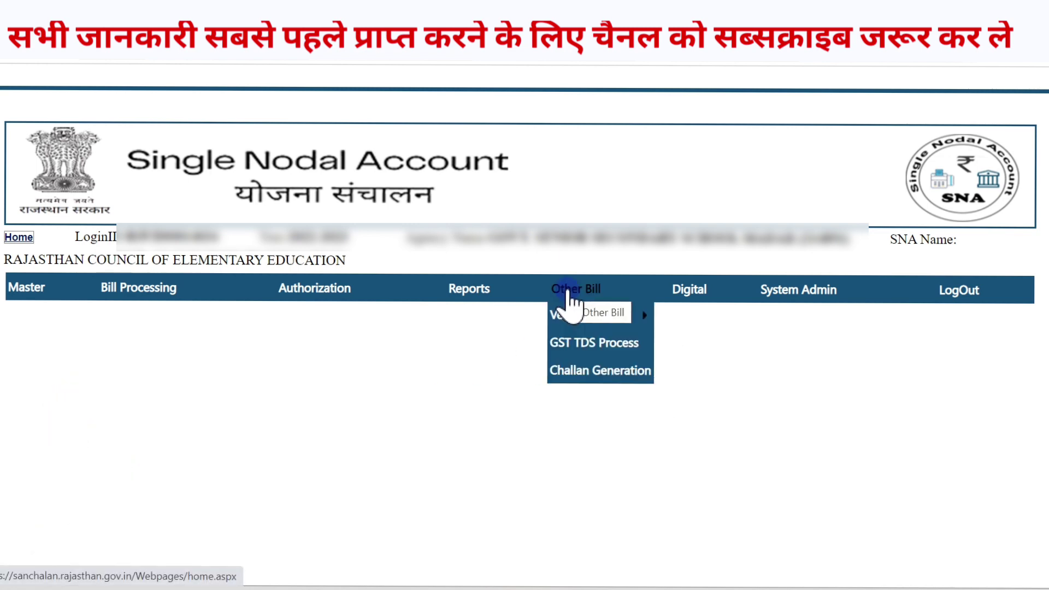
mouse_move(566, 318)
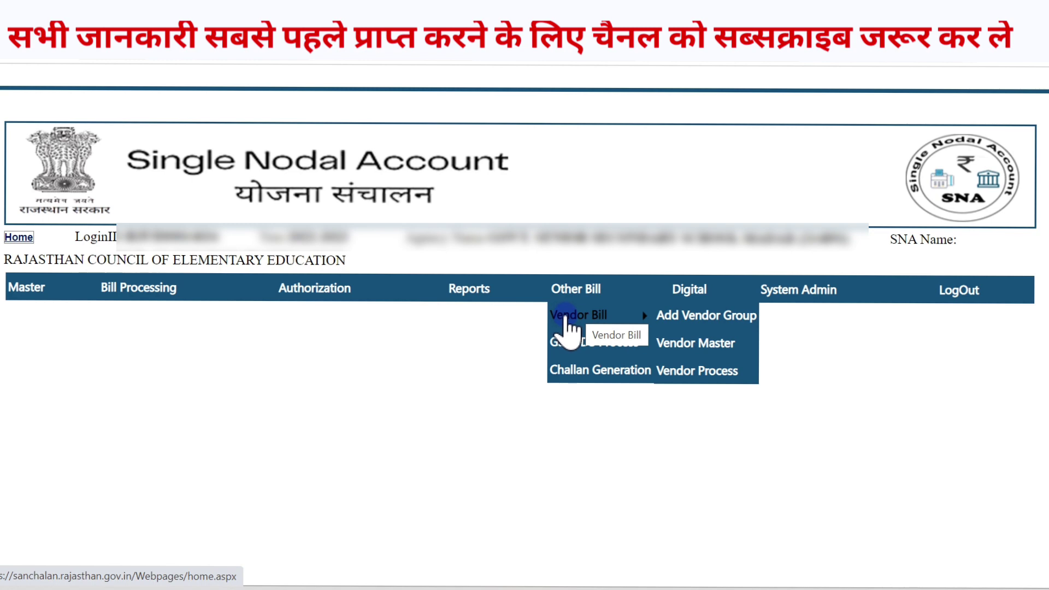
click(694, 318)
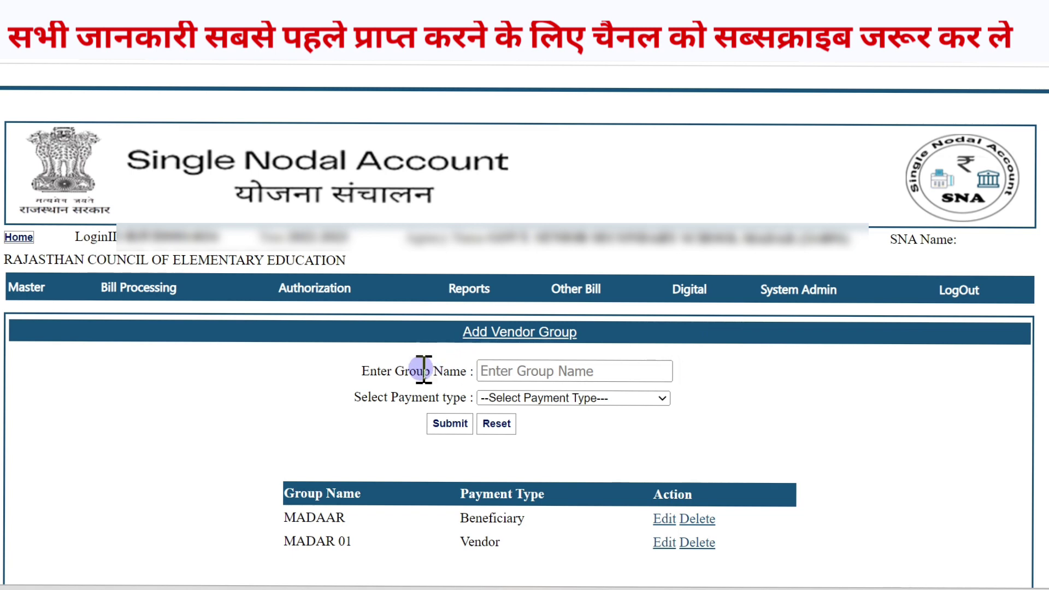
click(538, 371)
click(526, 370)
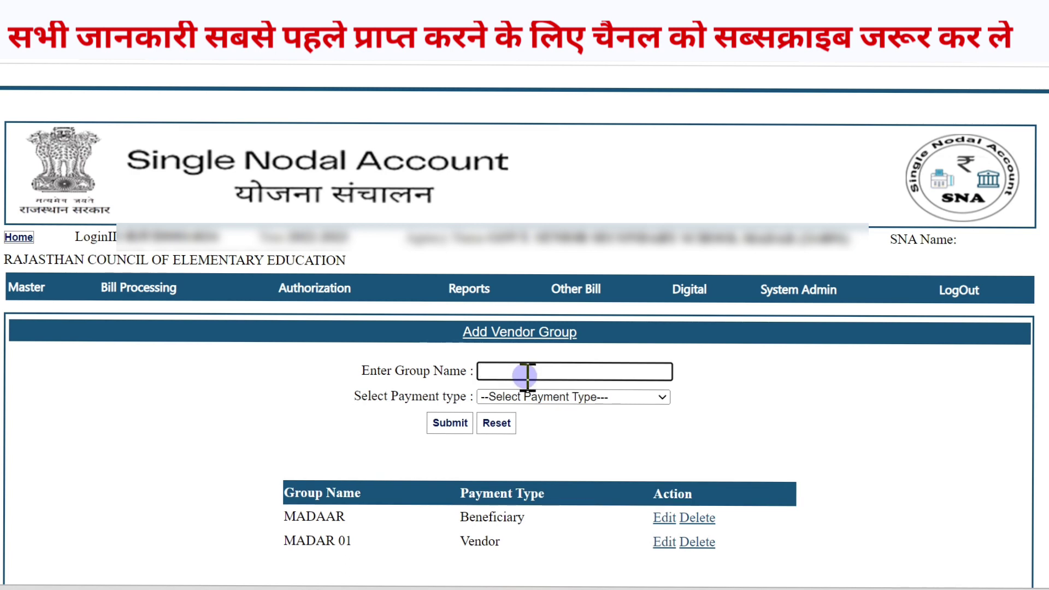
text(Transport Voucher)
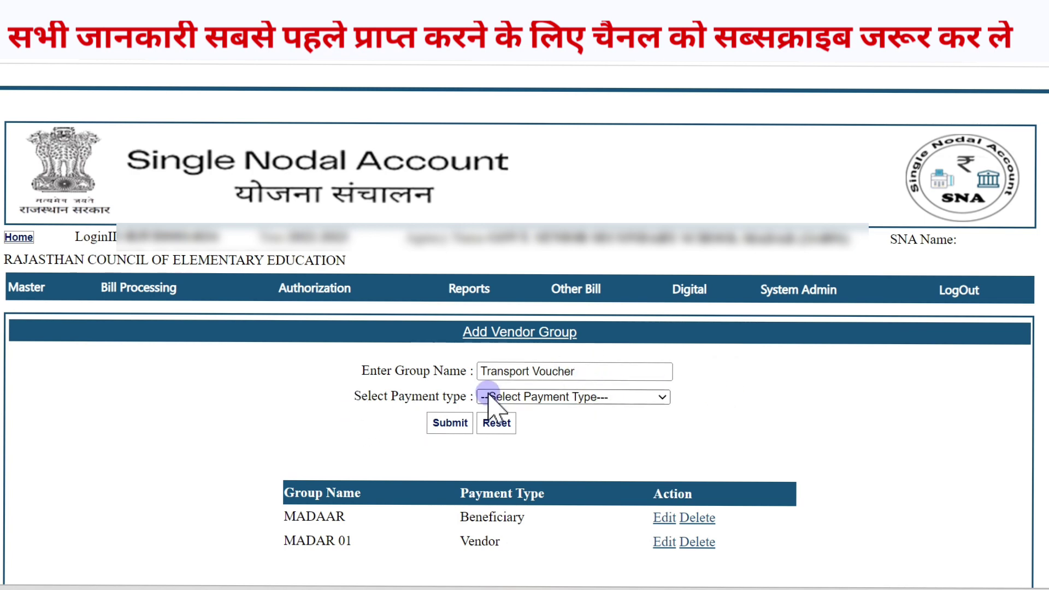
click(528, 396)
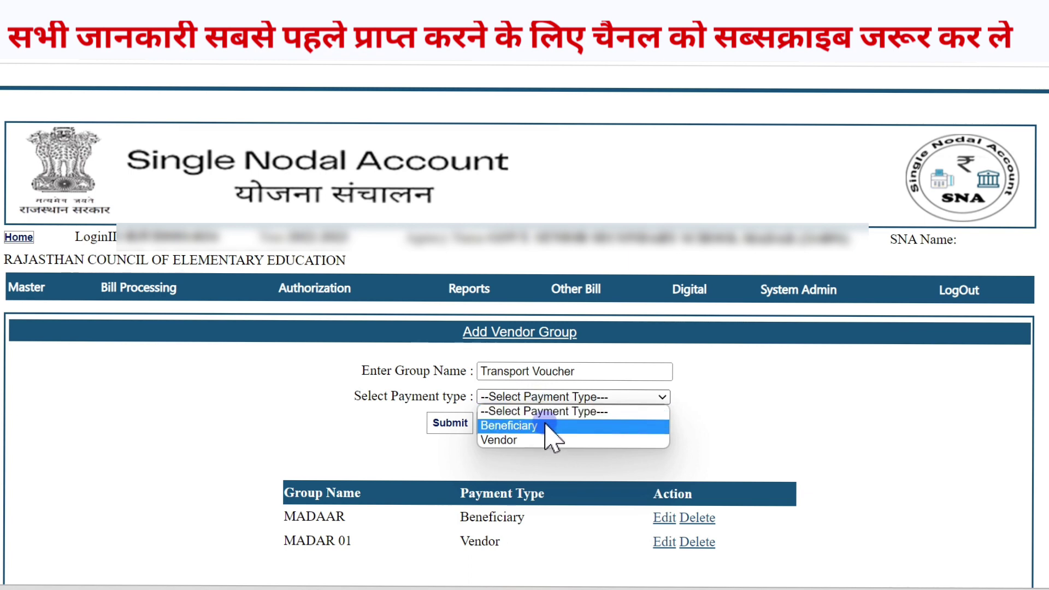
click(545, 427)
click(439, 425)
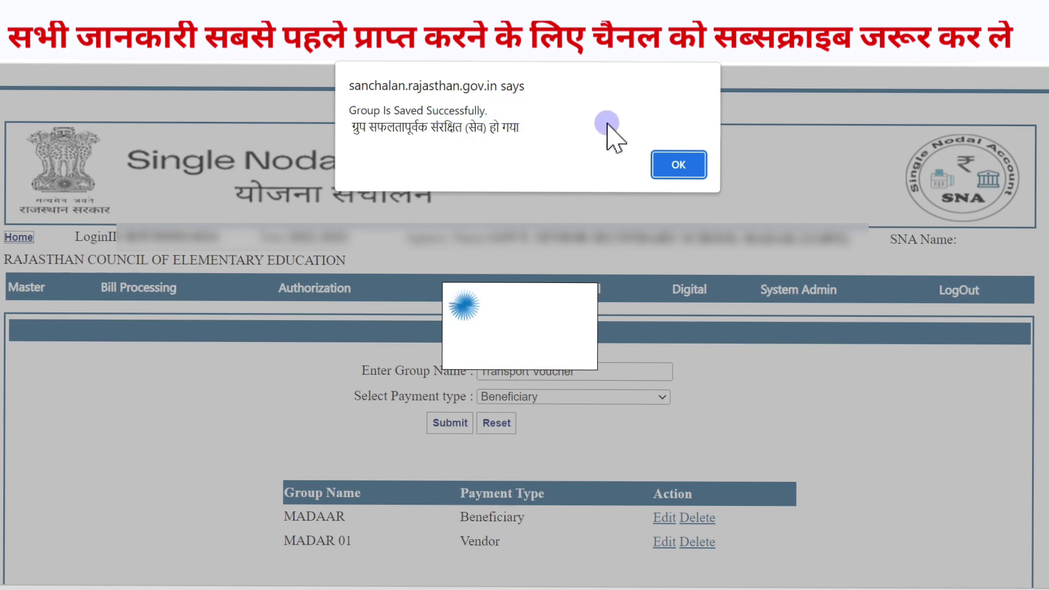
click(680, 167)
- Open the Vendor Master form for adding vendor details and look over its beneficiary fields
mouse_move(689, 290)
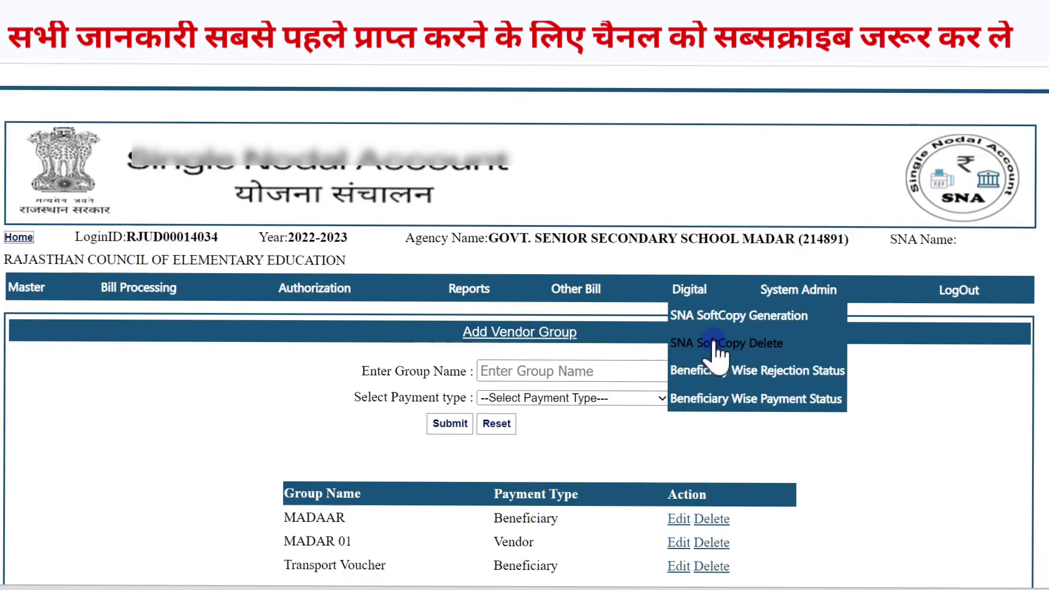
scroll(777, 328, down, 2)
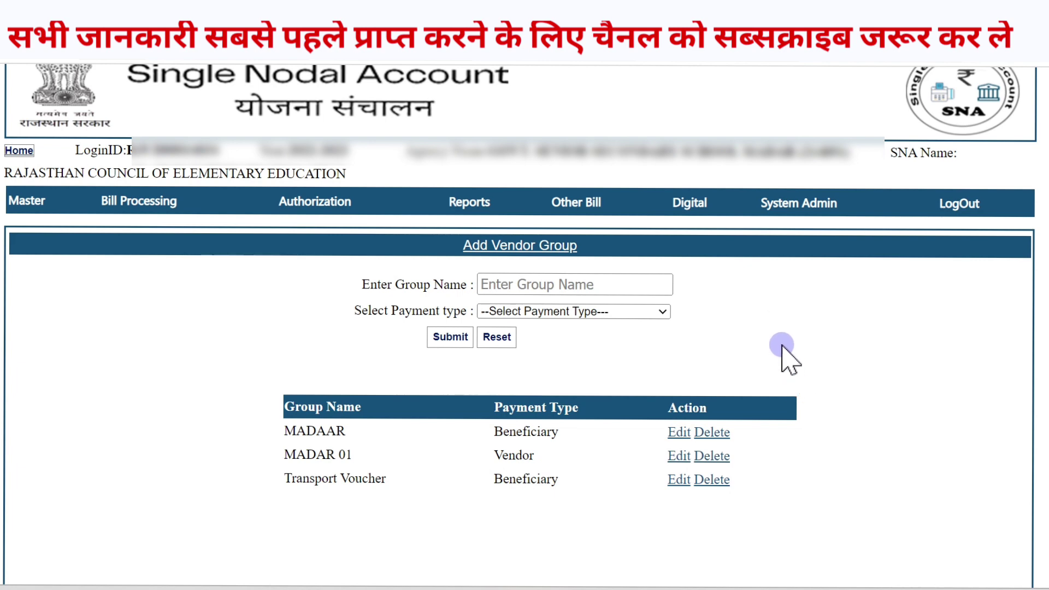
mouse_move(570, 200)
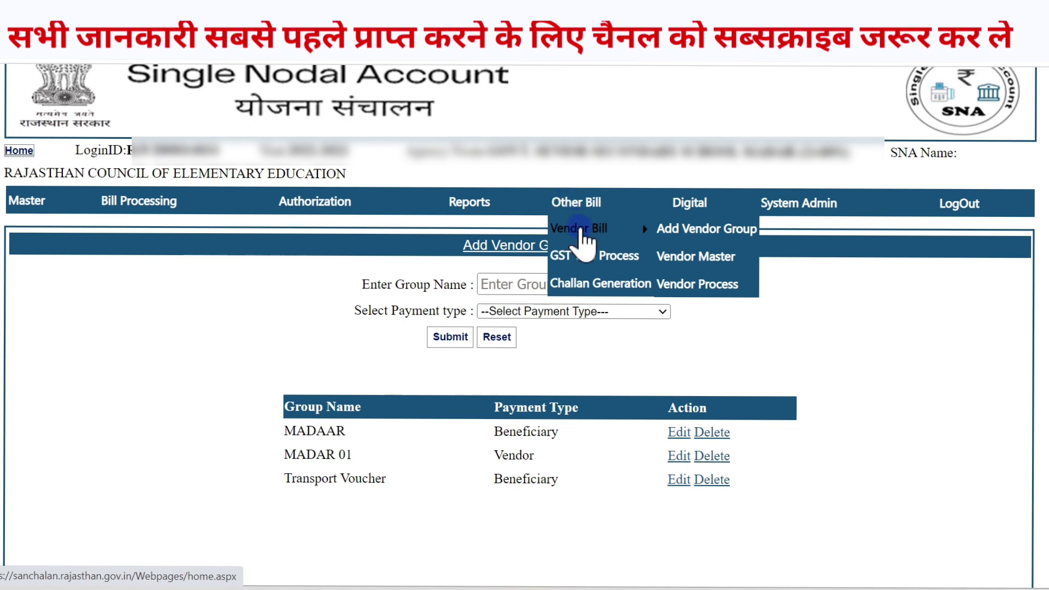
click(716, 257)
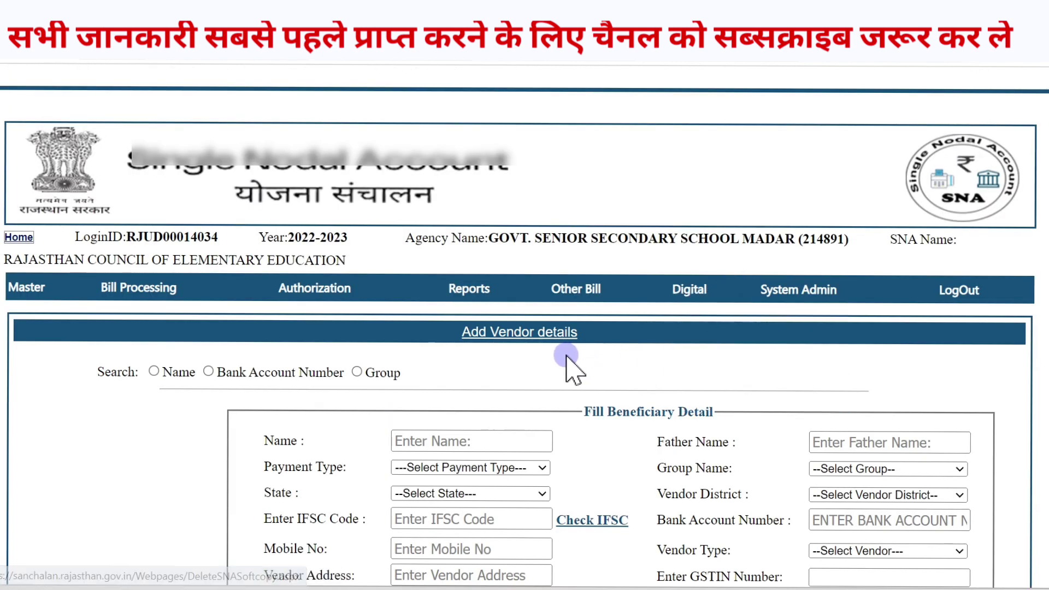
scroll(573, 354, down, 3)
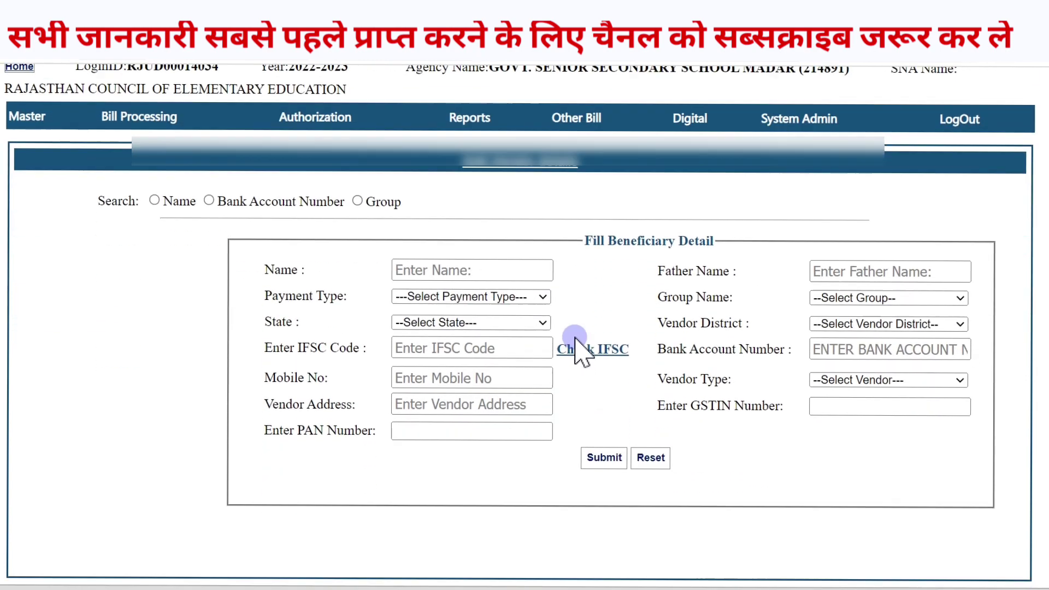
scroll(574, 341, up, 3)
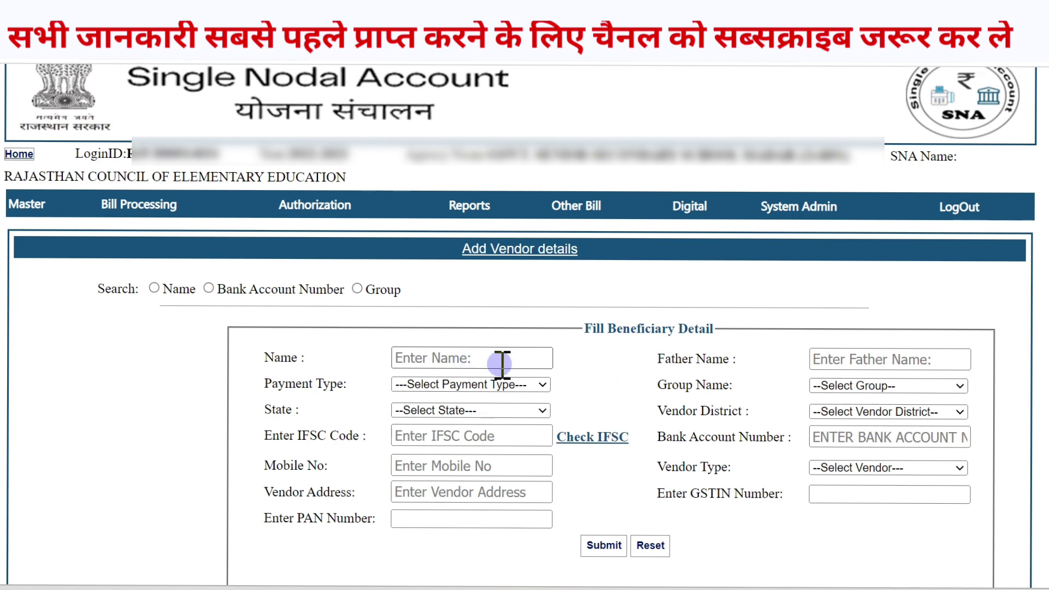
- Set the beneficiary's payment type to Beneficiary and the group name to Transport Voucher
click(485, 357)
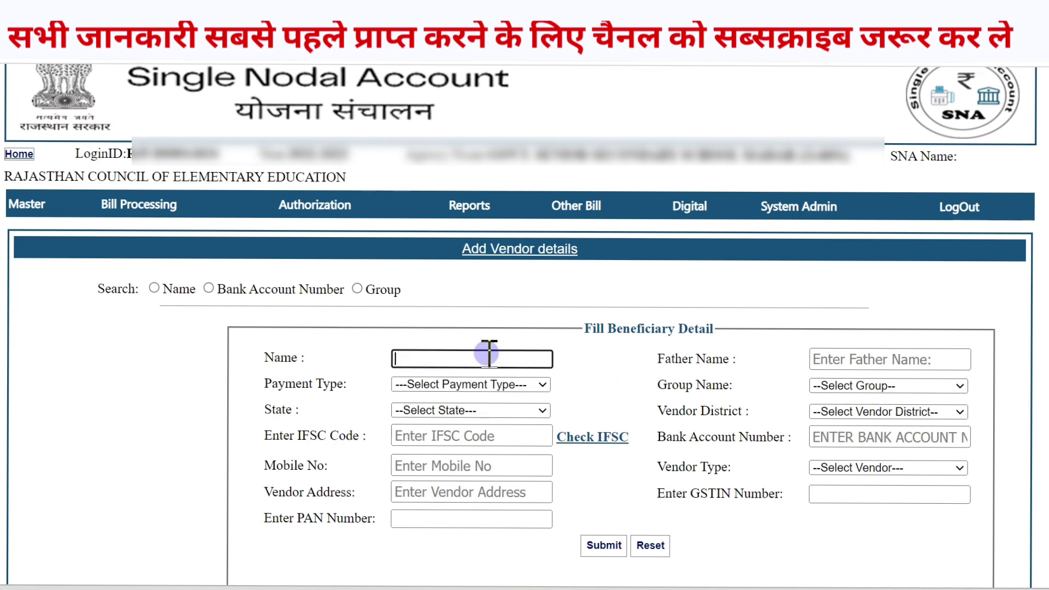
click(849, 361)
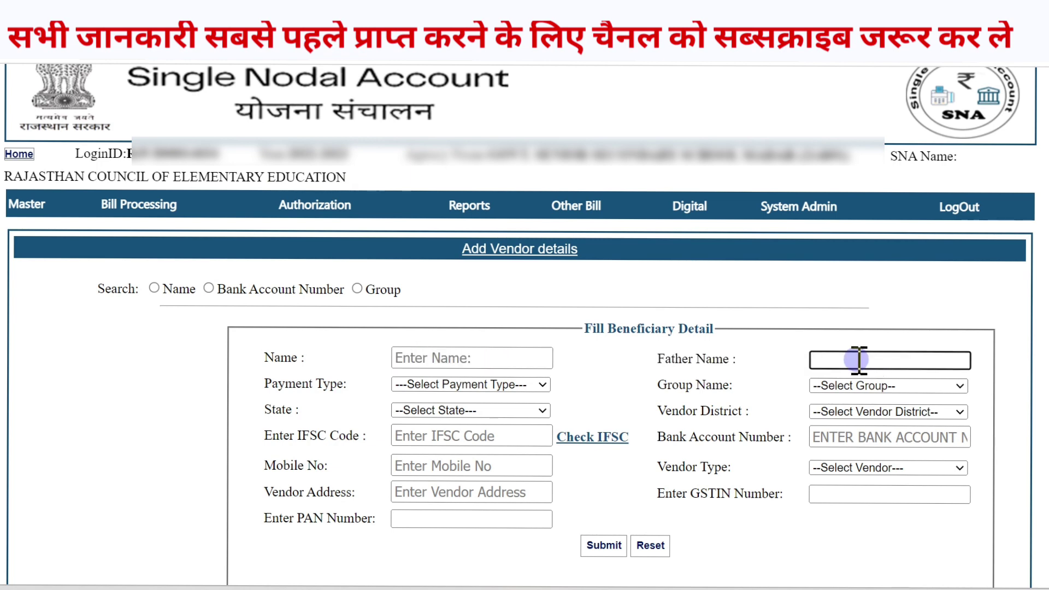
click(432, 385)
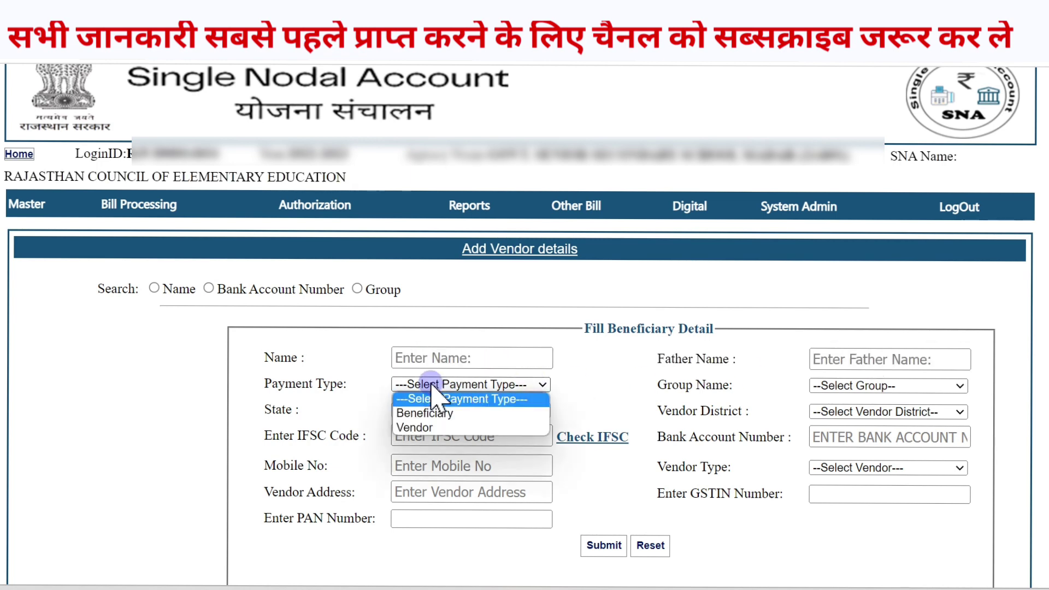
click(425, 413)
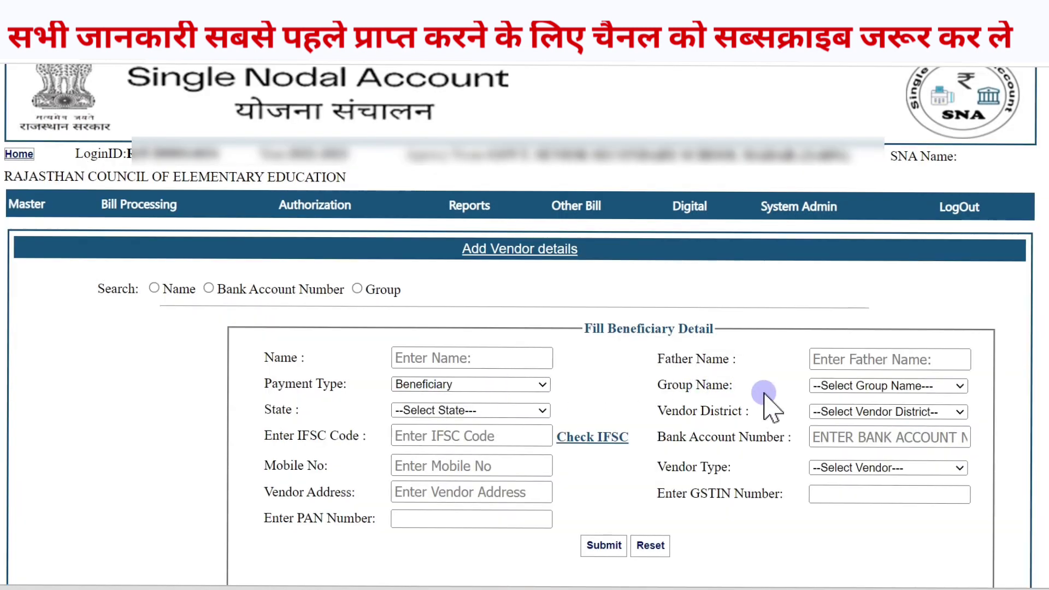
click(841, 385)
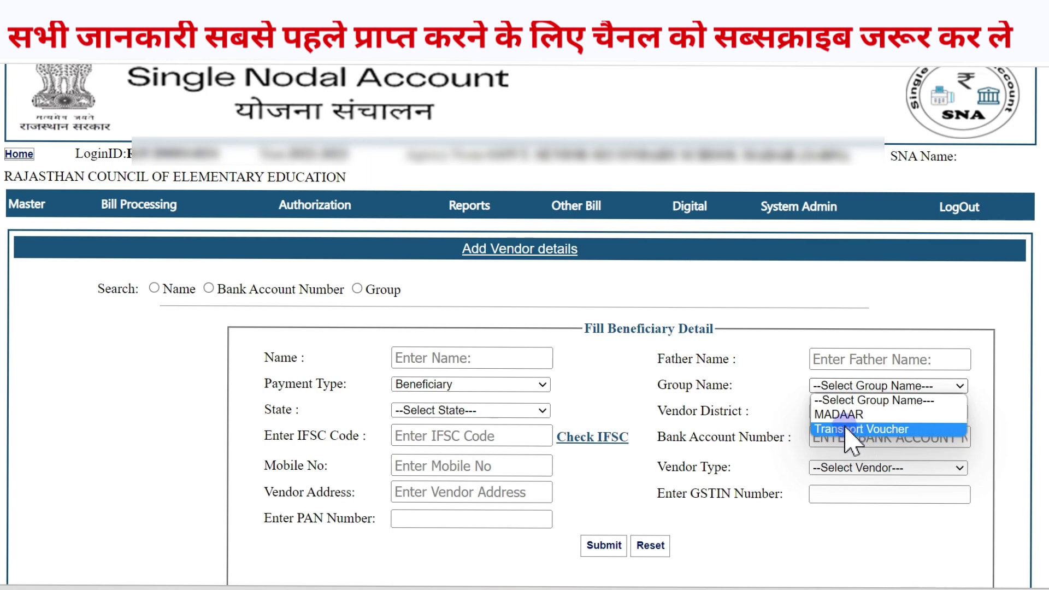
click(845, 430)
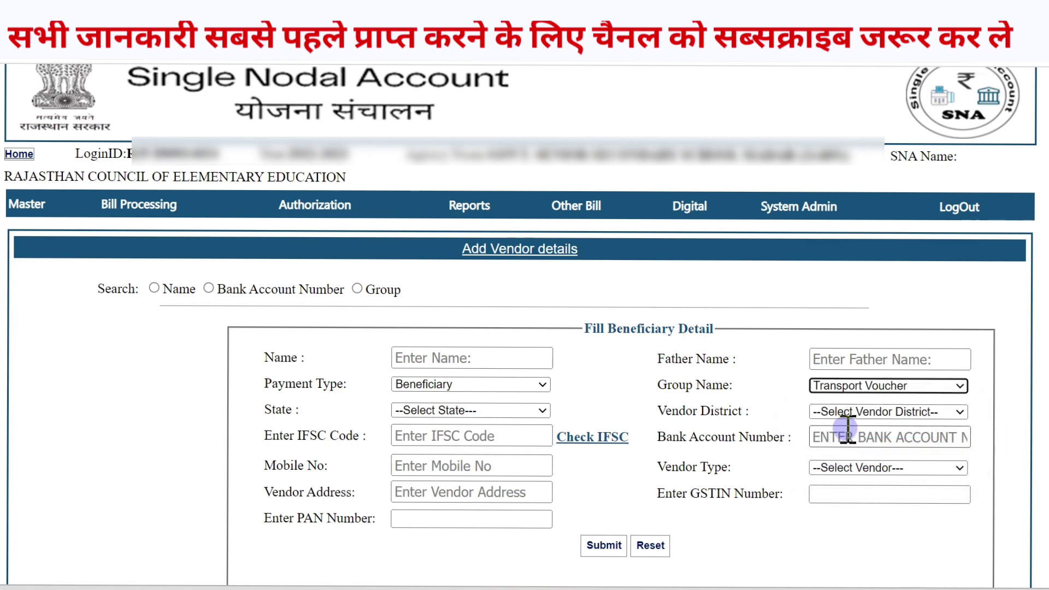
- Set the beneficiary's state to Rajasthan and the vendor district to Udaipur
click(460, 411)
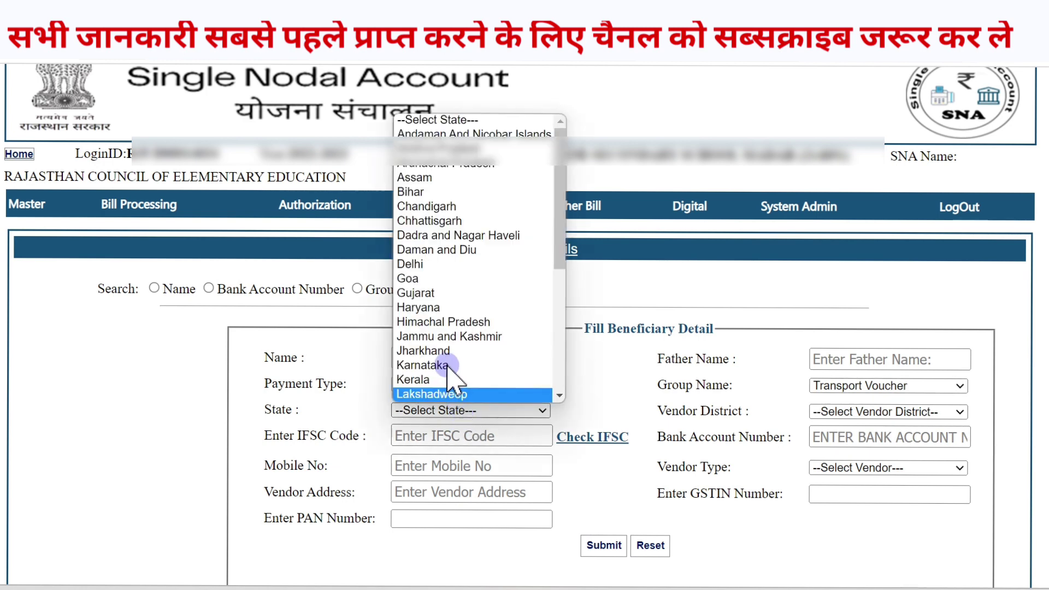
scroll(454, 323, down, 5)
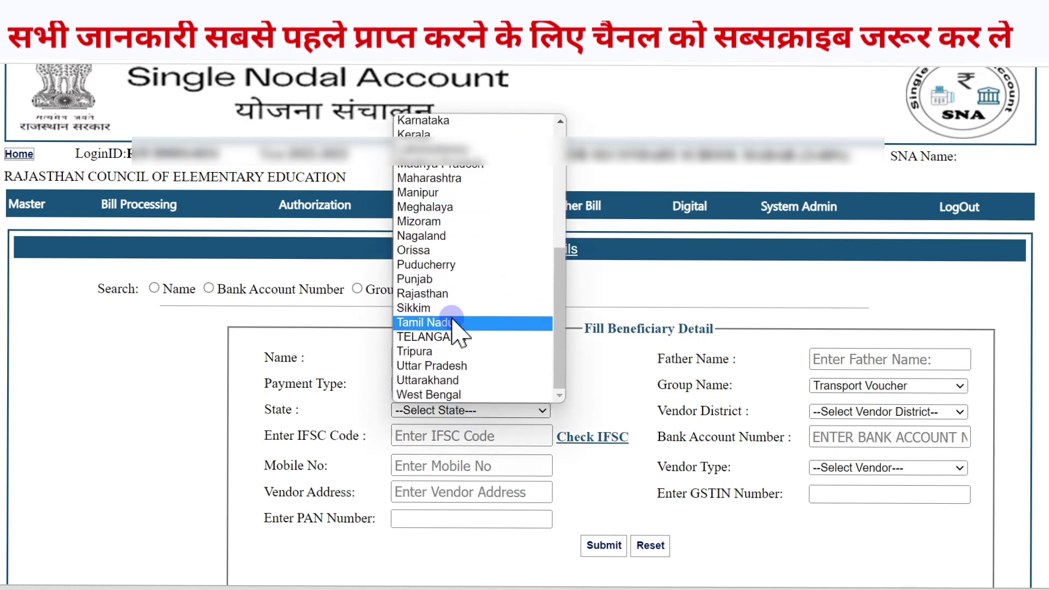
click(437, 295)
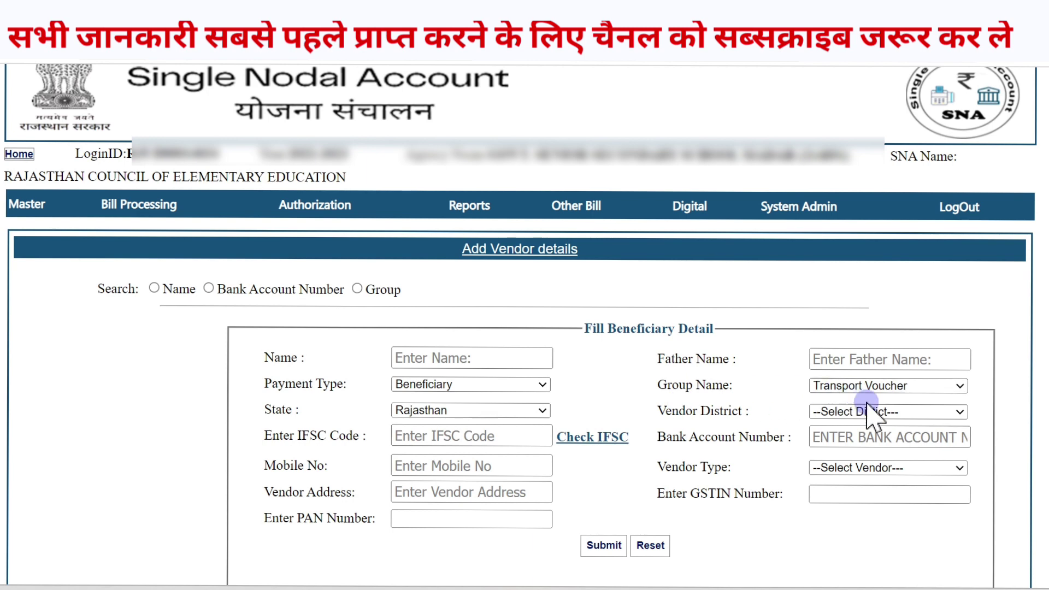
click(866, 411)
scroll(868, 328, down, 3)
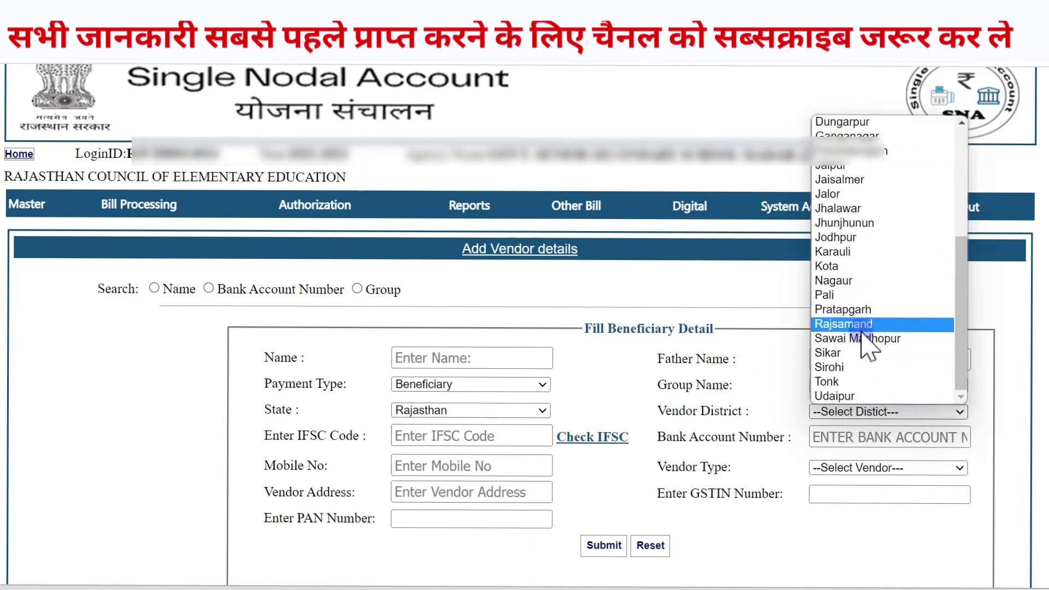
click(854, 397)
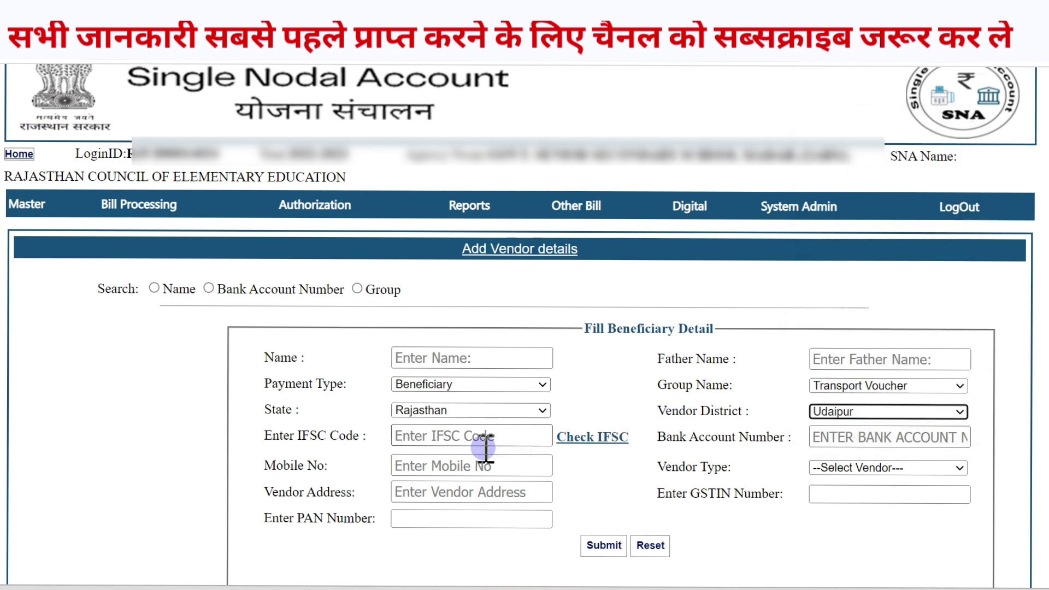
- Set the beneficiary's vendor type to Personal
click(465, 435)
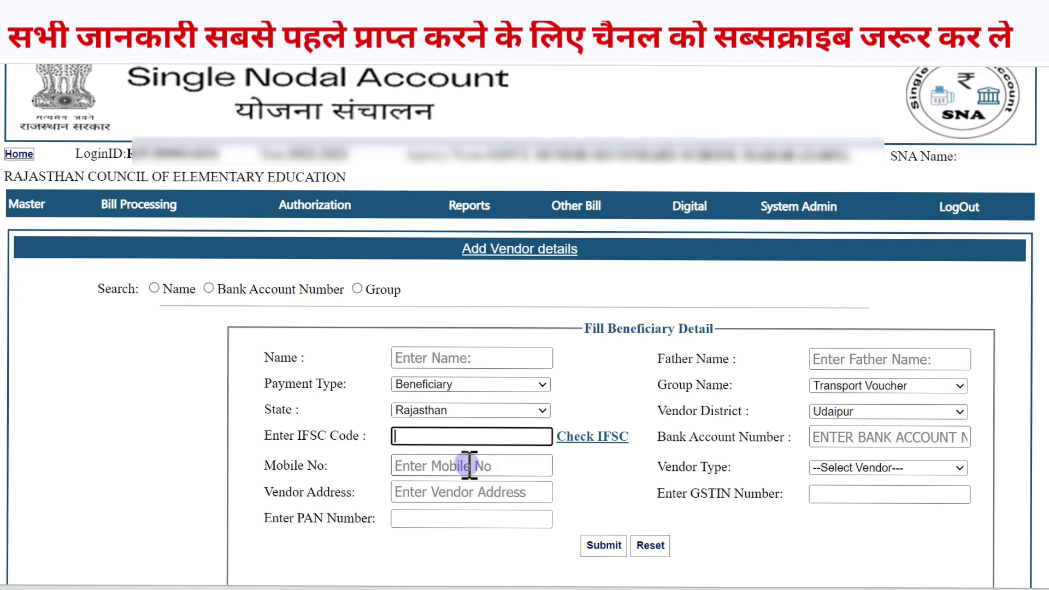
click(850, 467)
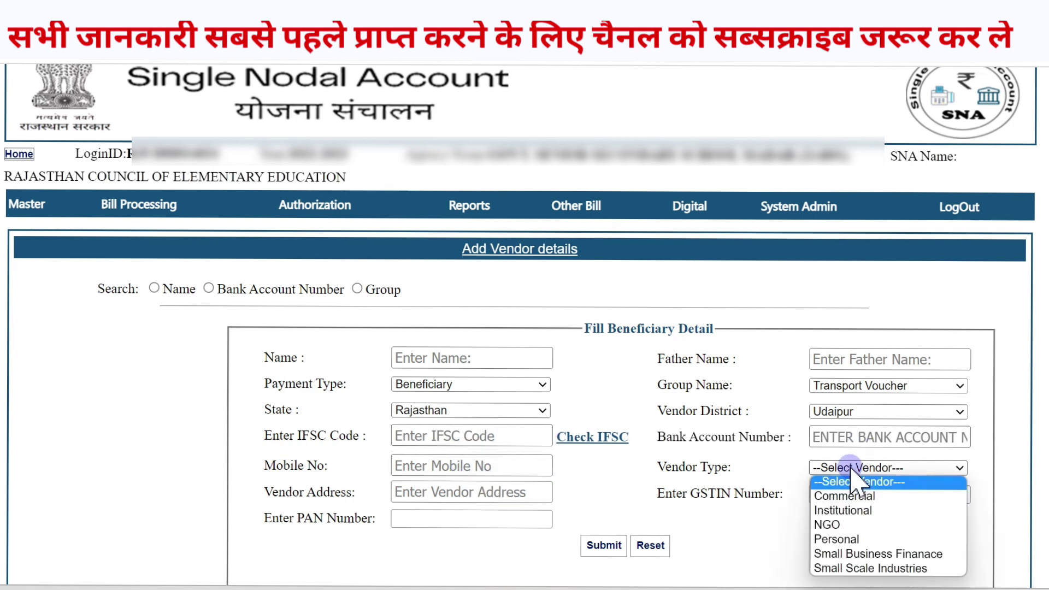
click(861, 540)
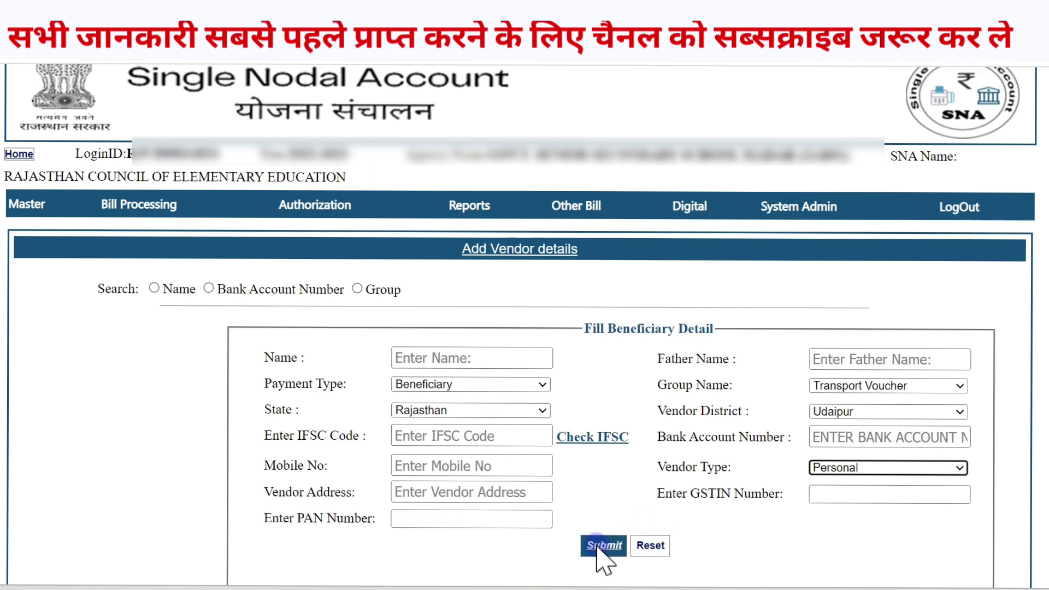
click(534, 317)
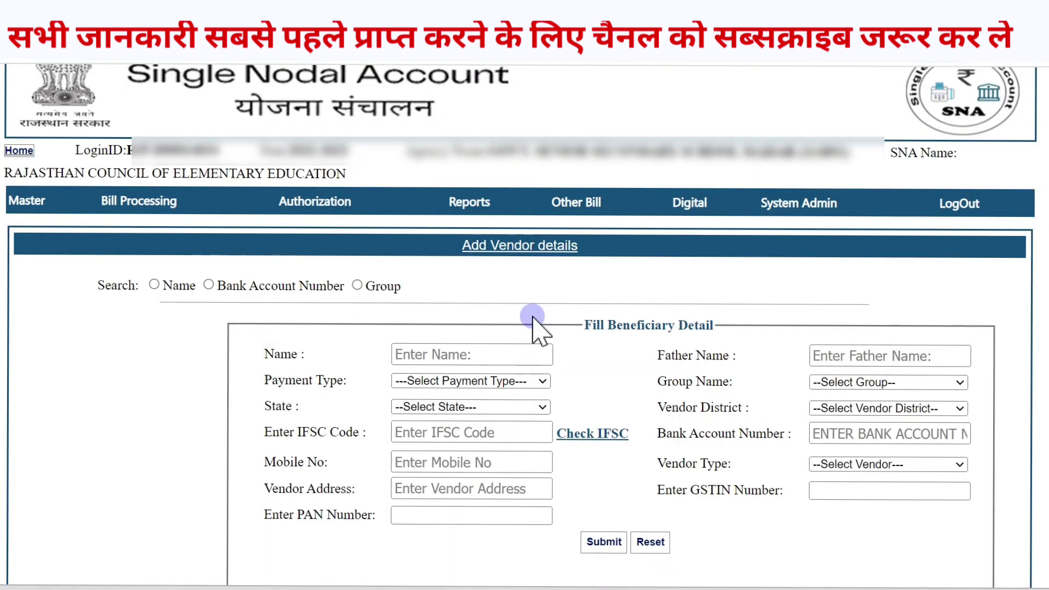